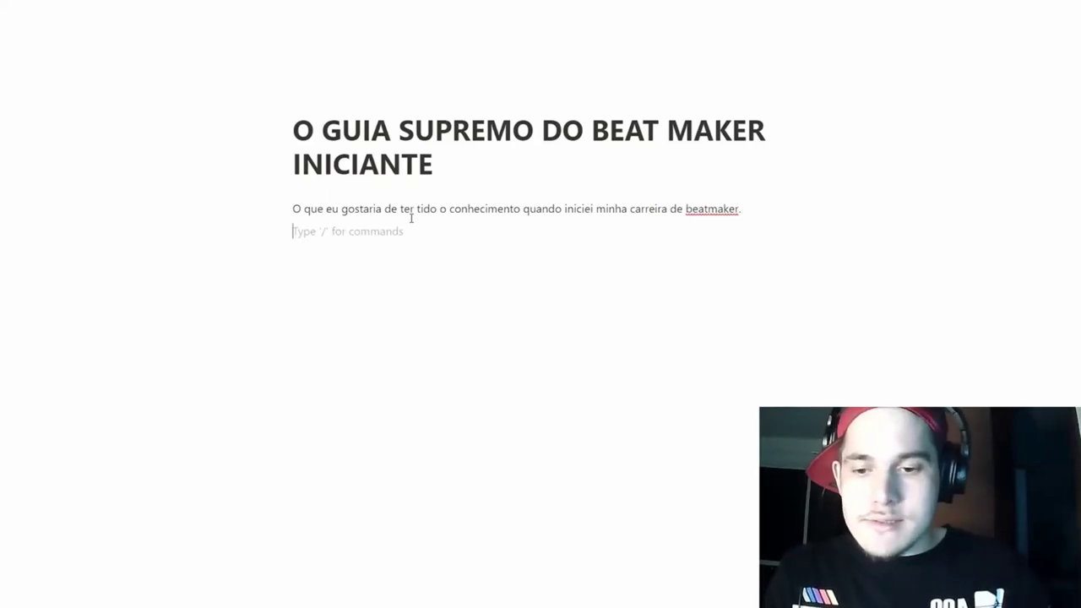
Step: Type the intro paragraph beginning 'Antes de eu dar o ouro' and ending 'Da forma errada!'
type("Antes de eu dar o ouro")
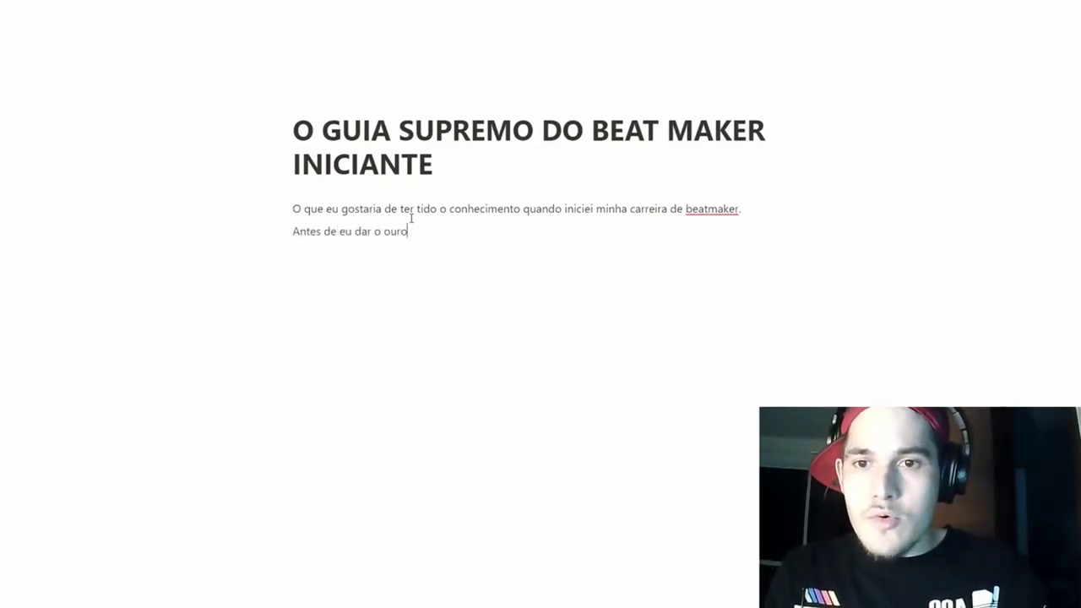
type("ês, tenho que ")
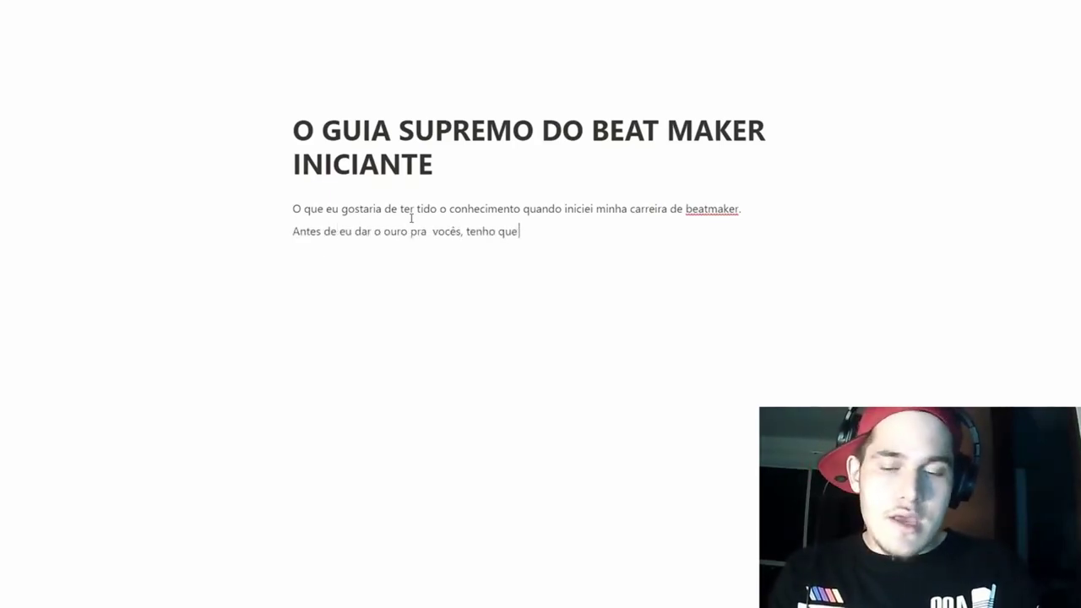
type("mostrar como a ma")
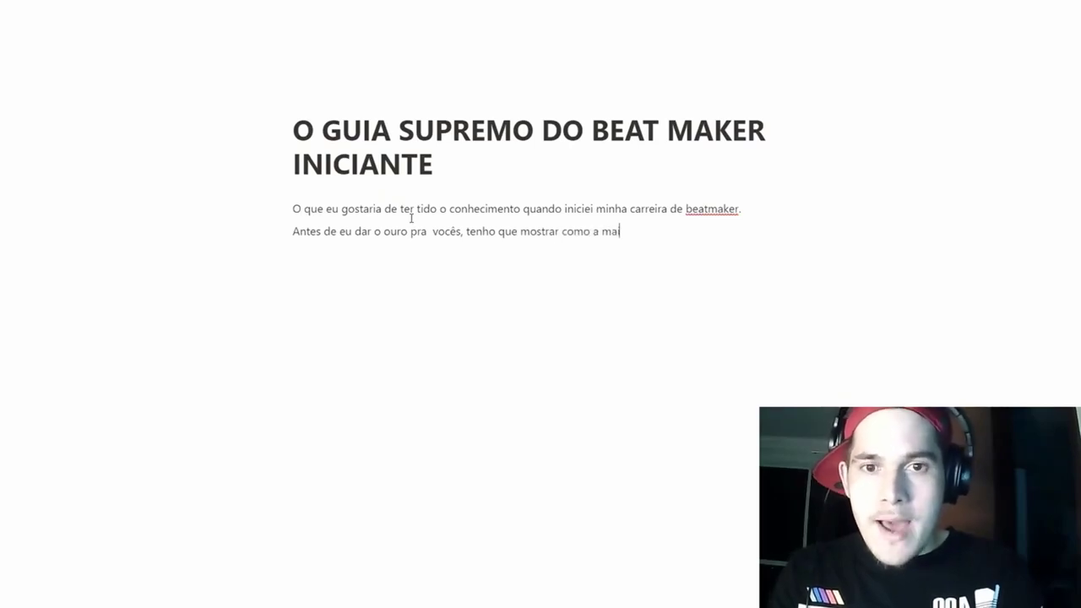
type("ioria dos beatmake")
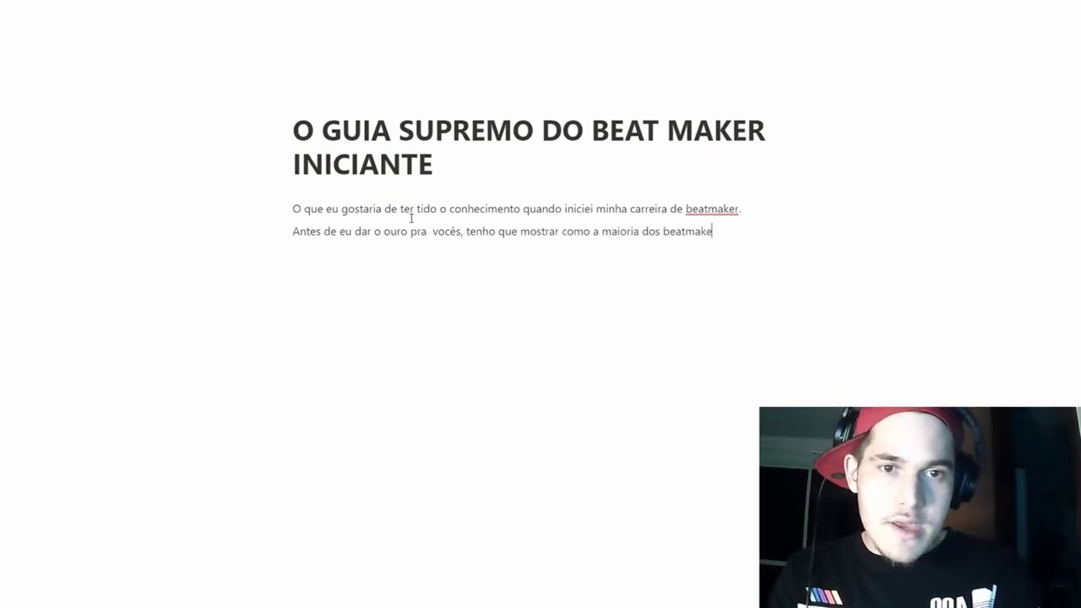
type("rs começarm")
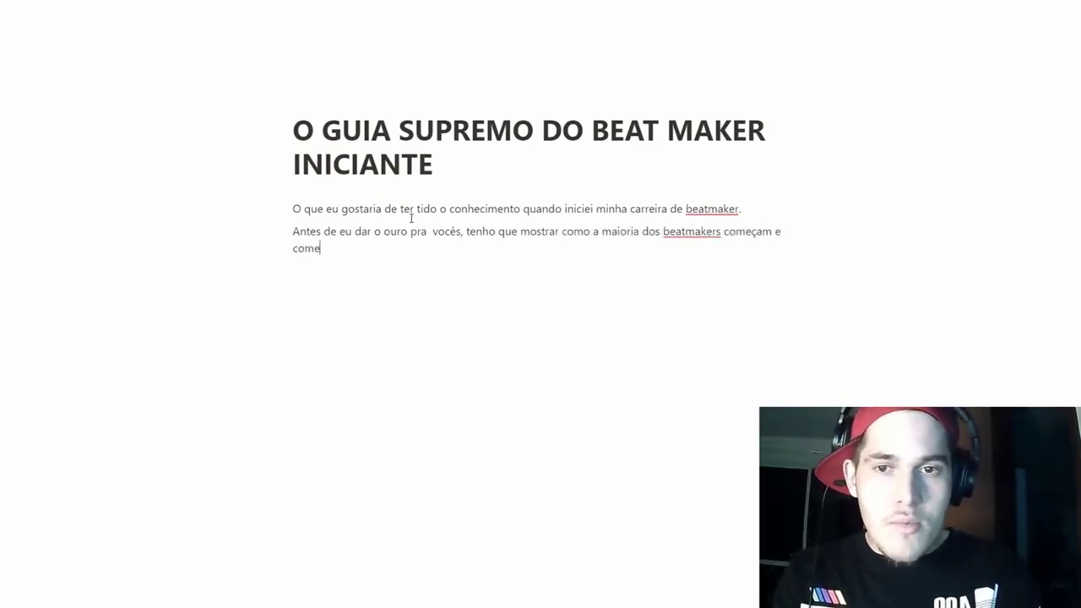
type("o eu comecei nesse")
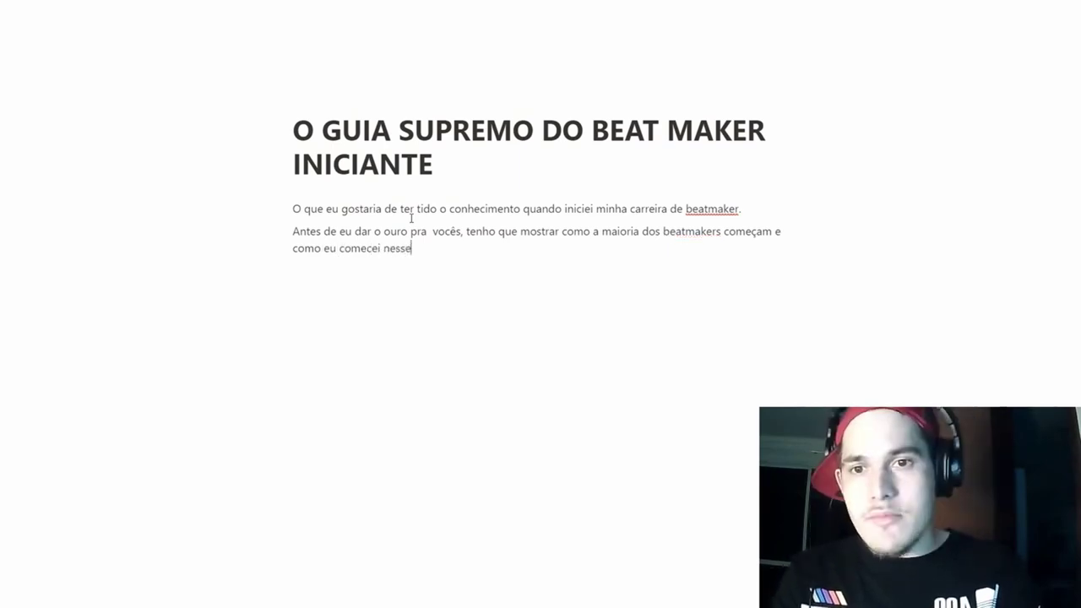
type(" ramo: Da forma errada!")
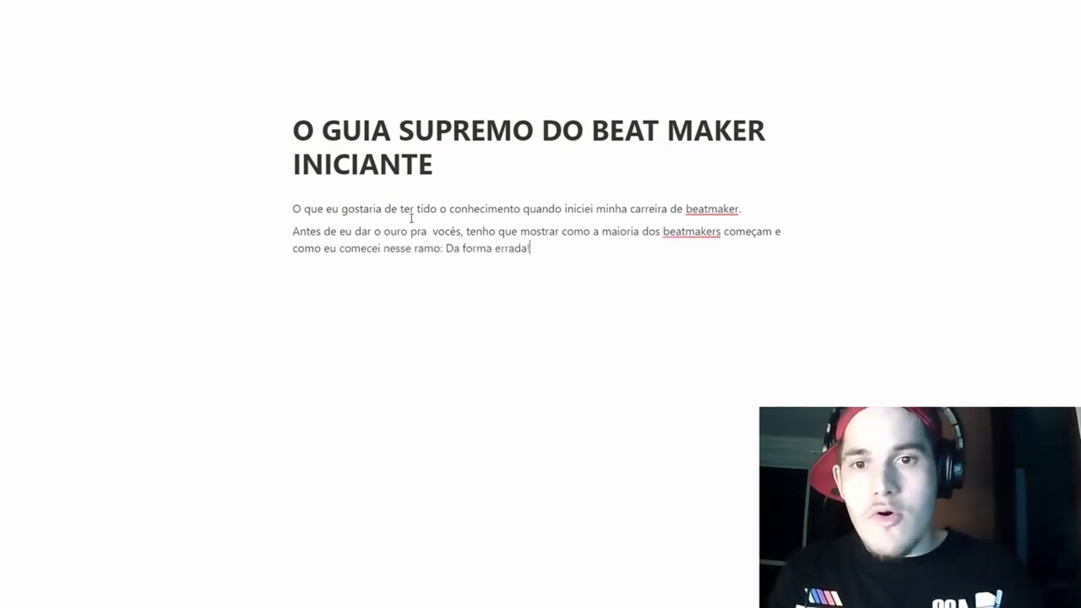
Step: Add 'A FORMA ERRADA DE COMEÇAR NO MUNDO DO BEATMAKING' as a Heading block below the intro
key("Return")
key("Return")
type("A FOR")
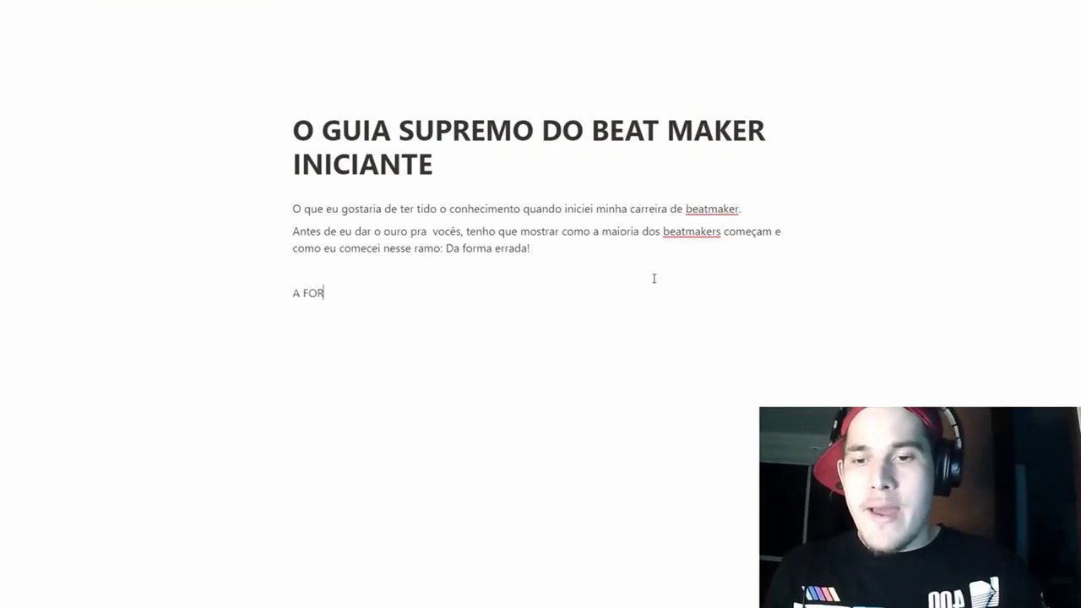
type("MA ERRADA DE ")
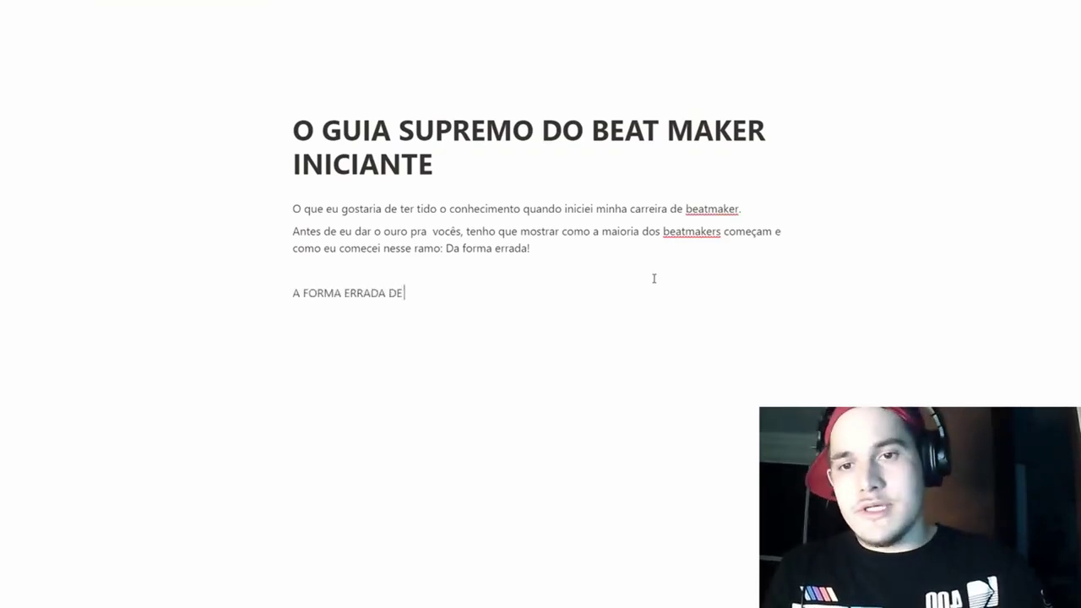
type("COMEÇAR NO MU")
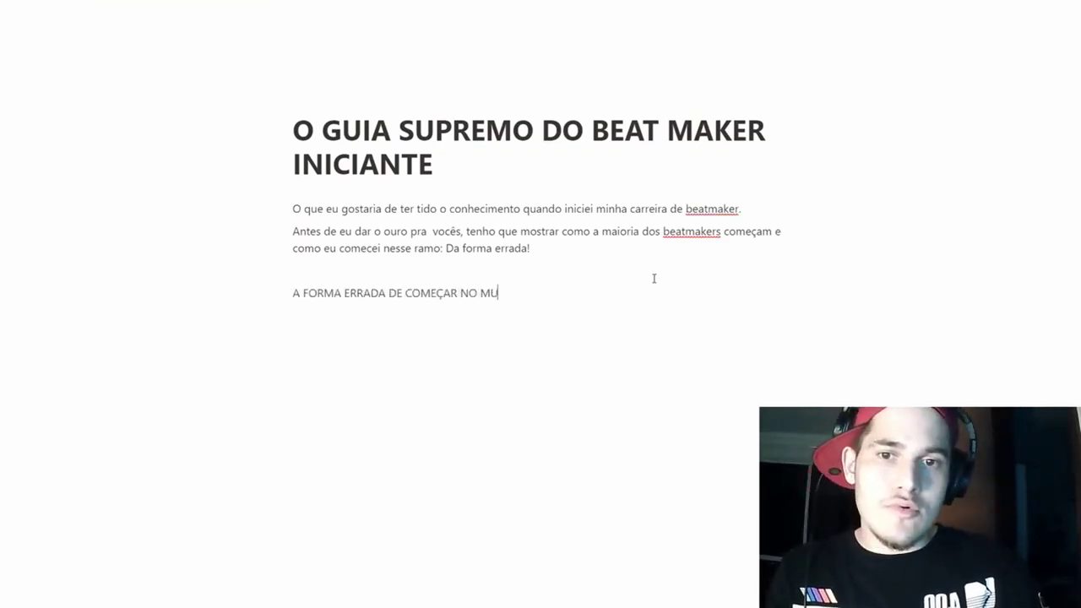
type("NDO DO BEATMAKING")
left_click_drag(625, 294, 293, 293)
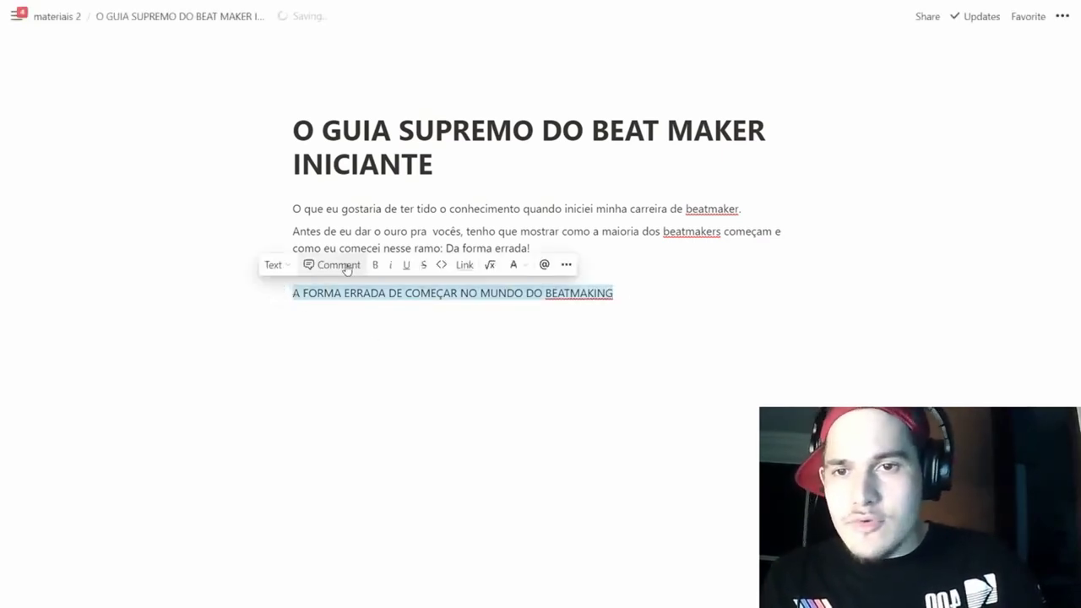
left_click(274, 265)
left_click(256, 351)
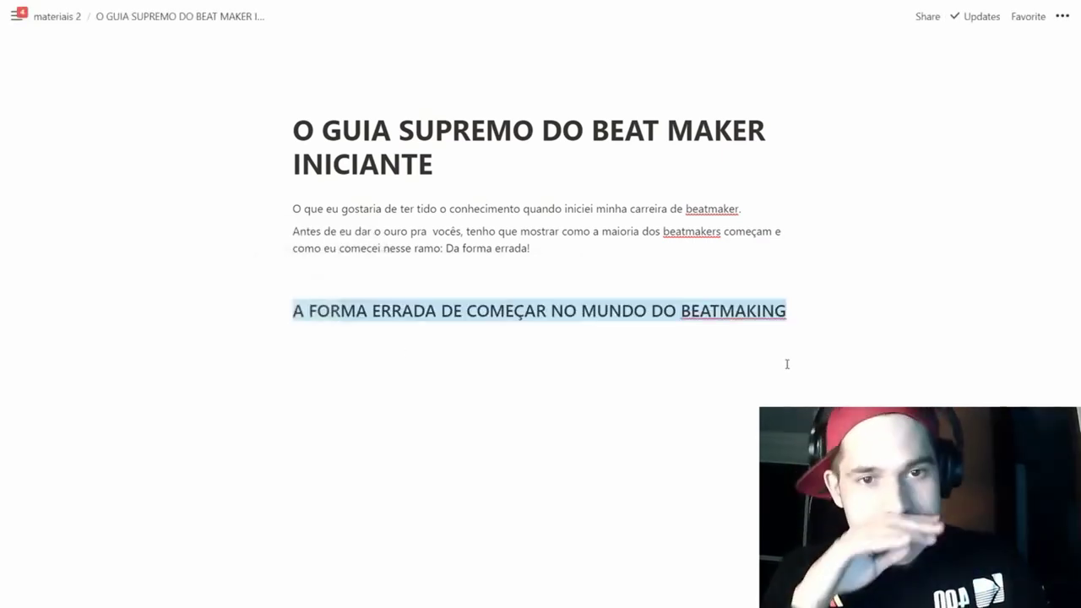
left_click(811, 334)
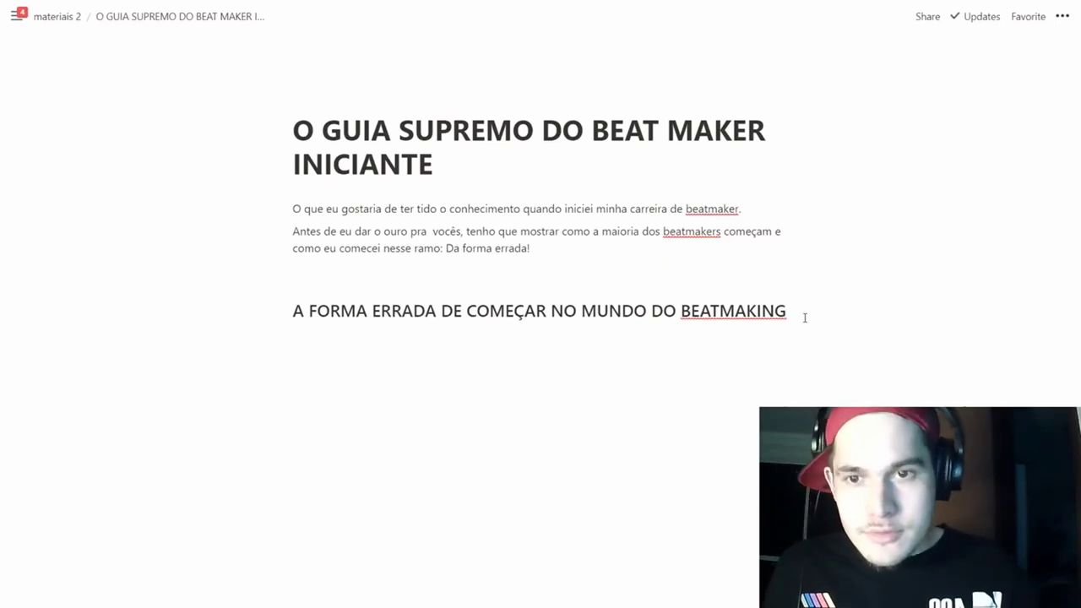
Step: Under the heading, write 'GERALMENTE A MAIORIA DOS BEATMAKERS COMEÇAM COM O FOCO NAS COISAS…' in uppercase
key("Return")
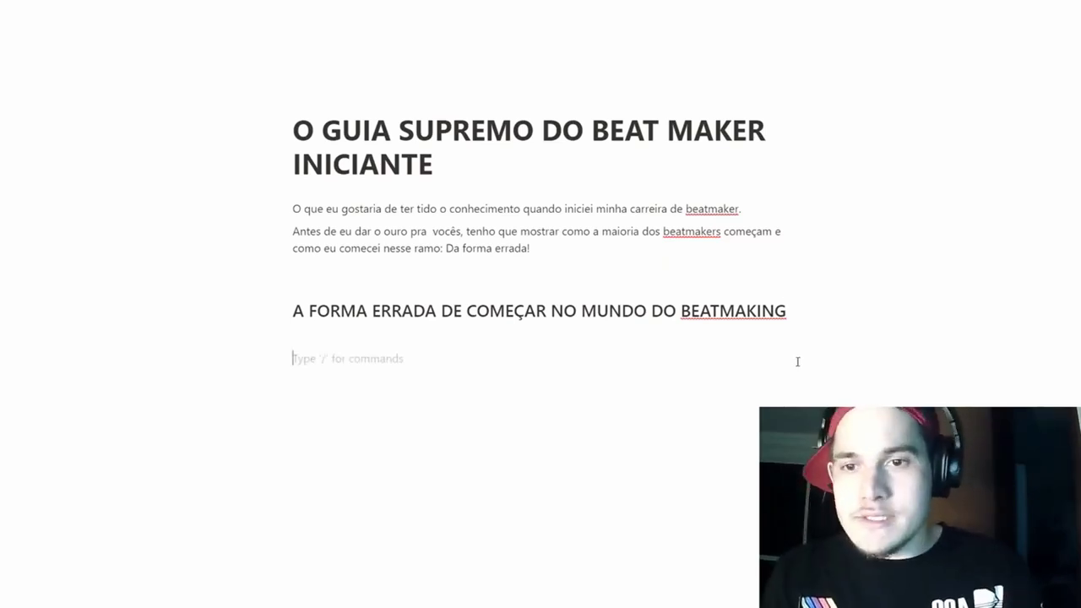
type("GERALMENTE A MAI")
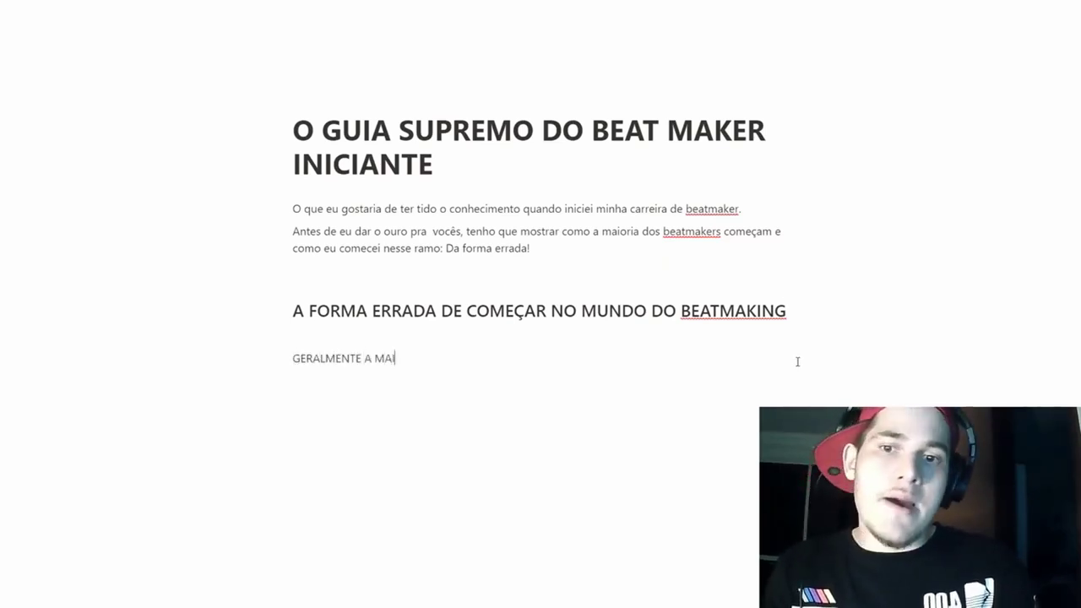
type("ORIA DOS BEATMAKERS COME")
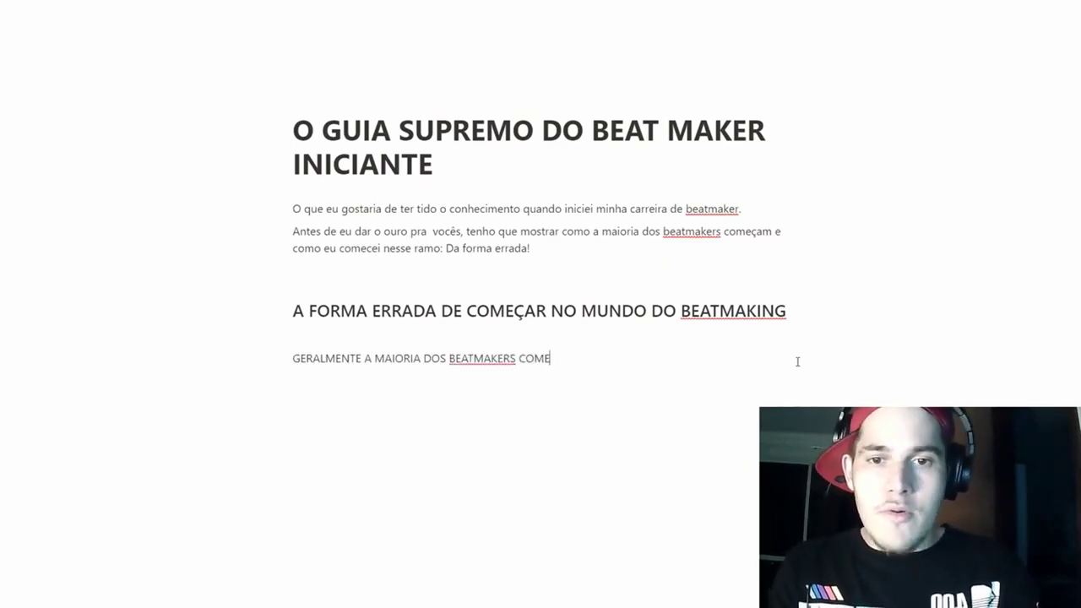
key("BackSpace")
key("BackSpace")
type("M COM O FOCO")
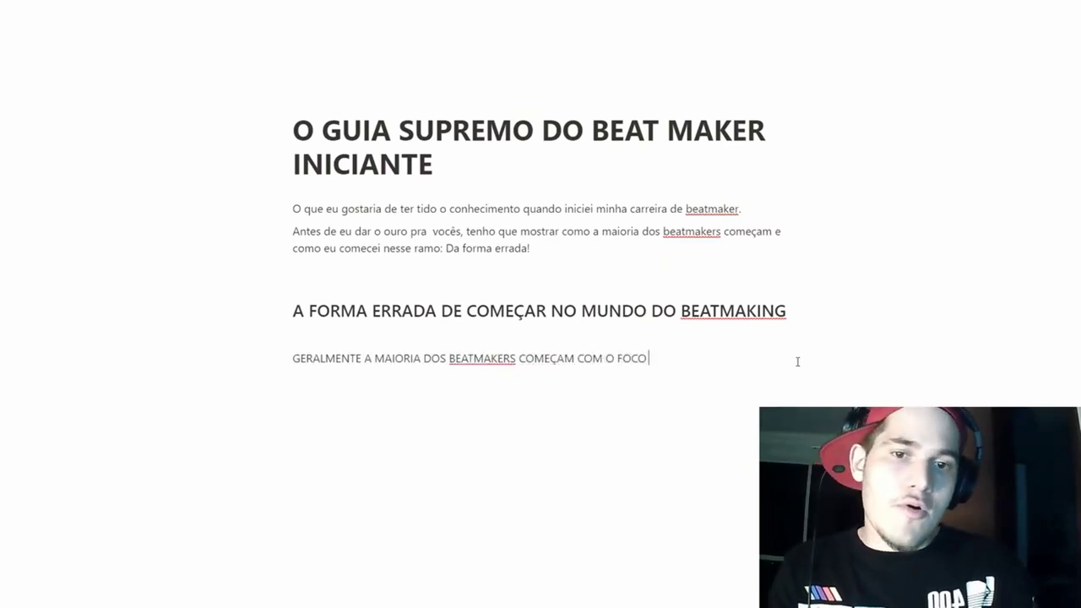
type(" NAS COISAS")
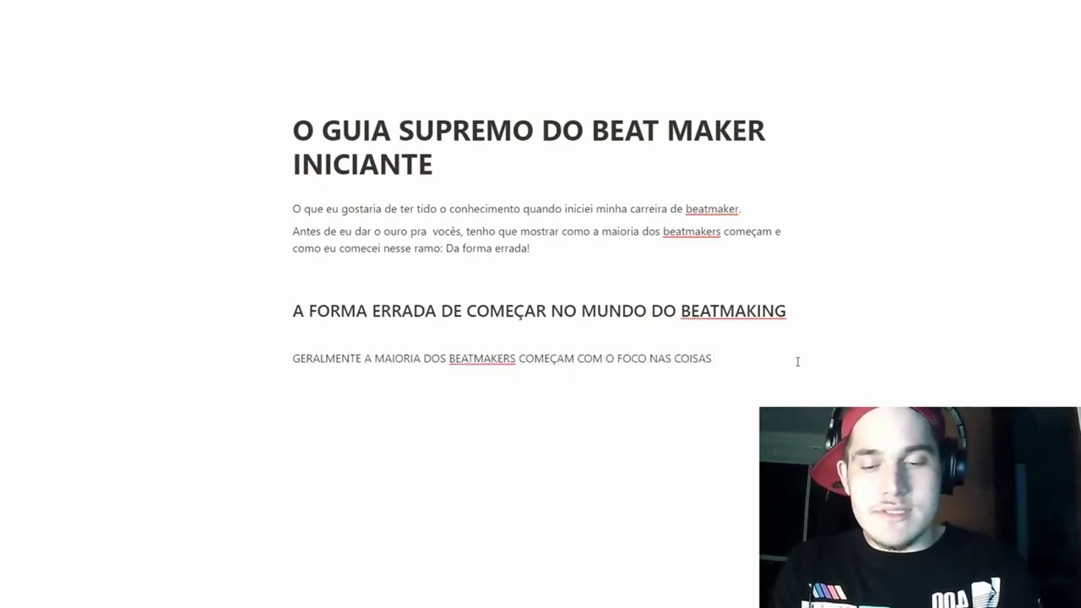
type(" QUE NÃO VÃO TRAZER O")
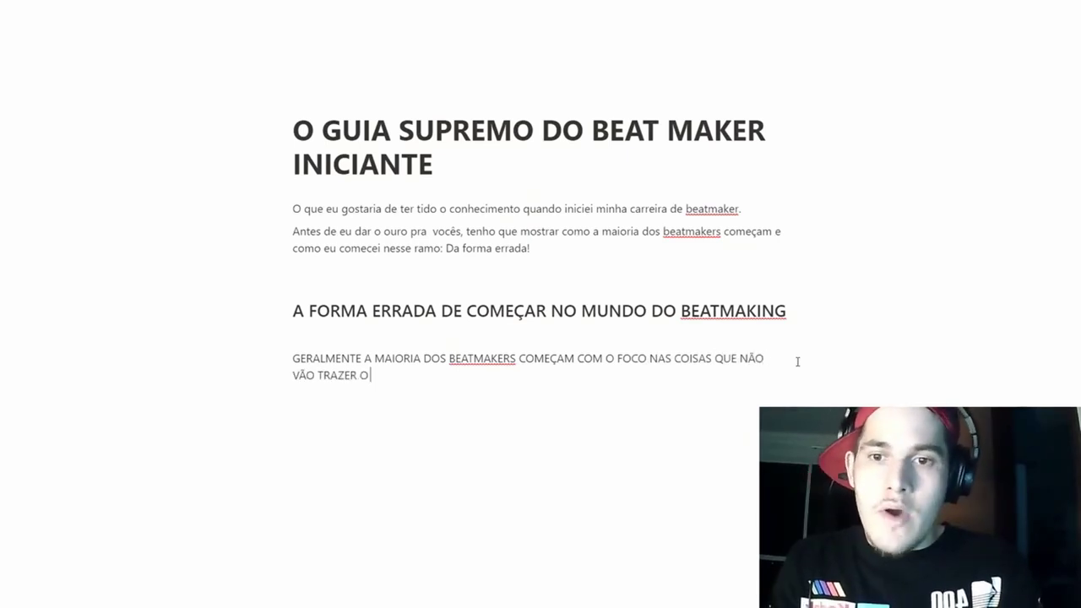
type(" RESULTADO QUE ELES T")
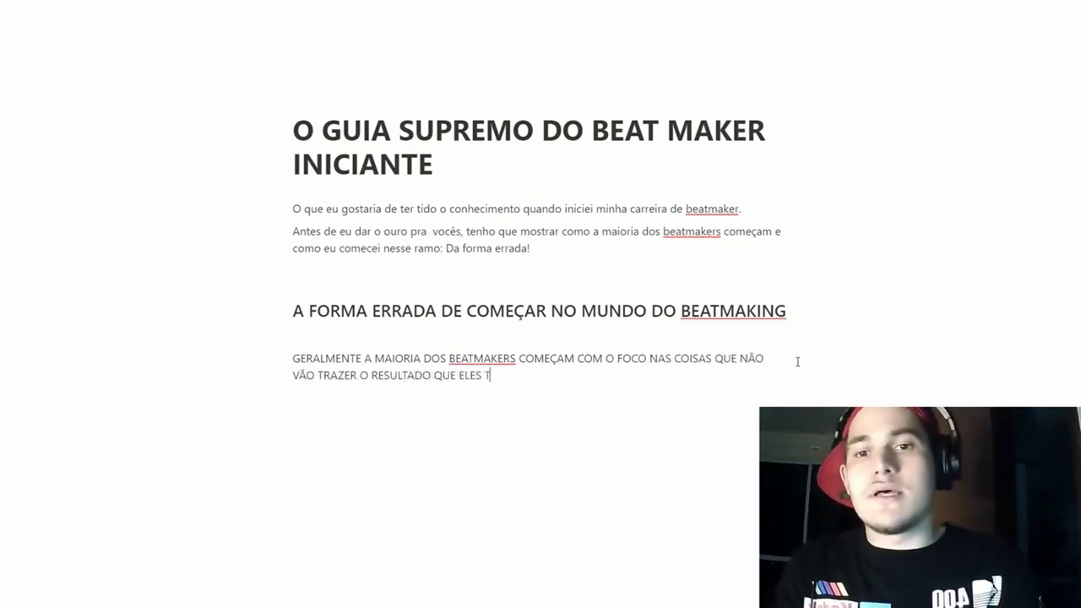
type("ANTO QUEREM")
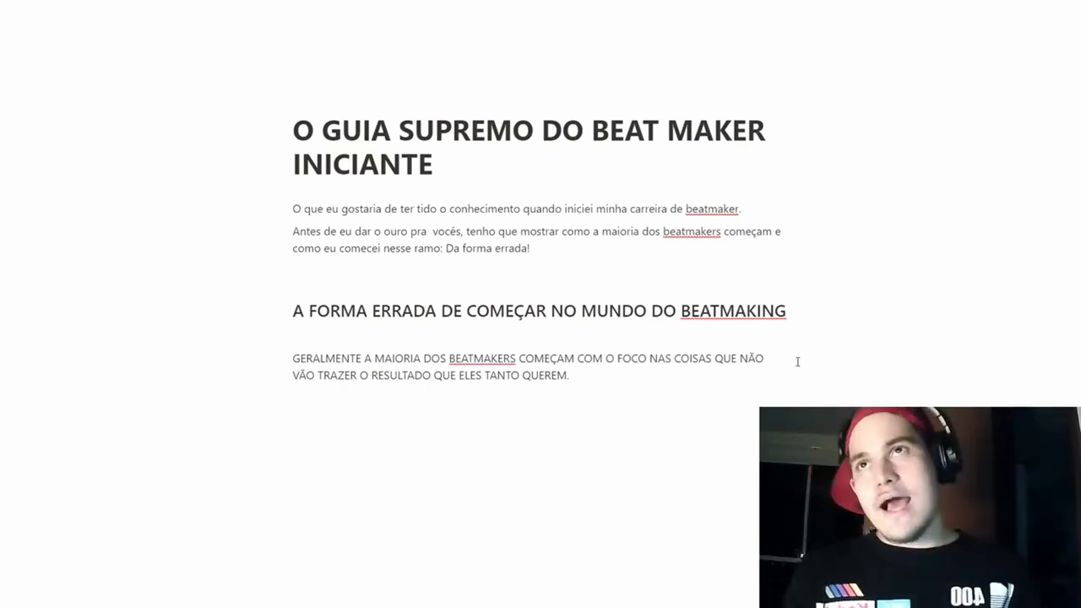
type(".")
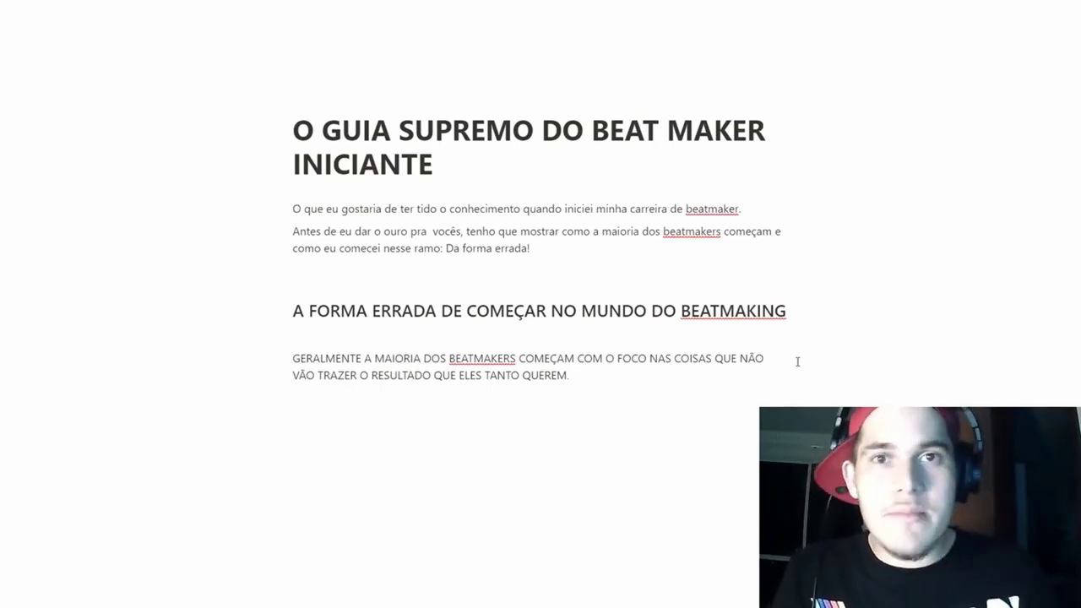
Step: Add lines 'MUITOS COMEÇAM FOCANDO NO PRODUTO FINAL' and 'COMEÇAM SE COMPARANDO… QUE JÁ TEM SUCESSO'
key("Return")
type("MUITOS FOCA")
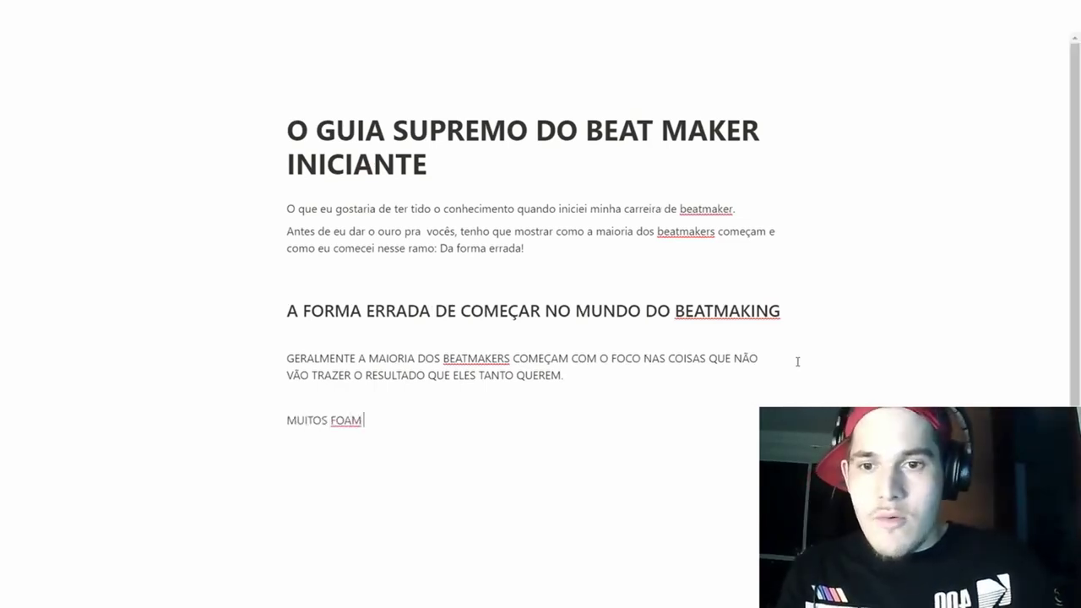
type("M SEM")
key("BackSpace")
key("BackSpace")
key("BackSpace")
key("BackSpace")
key("BackSpace")
key("BackSpace")
key("BackSpace")
key("BackSpace")
type("C")
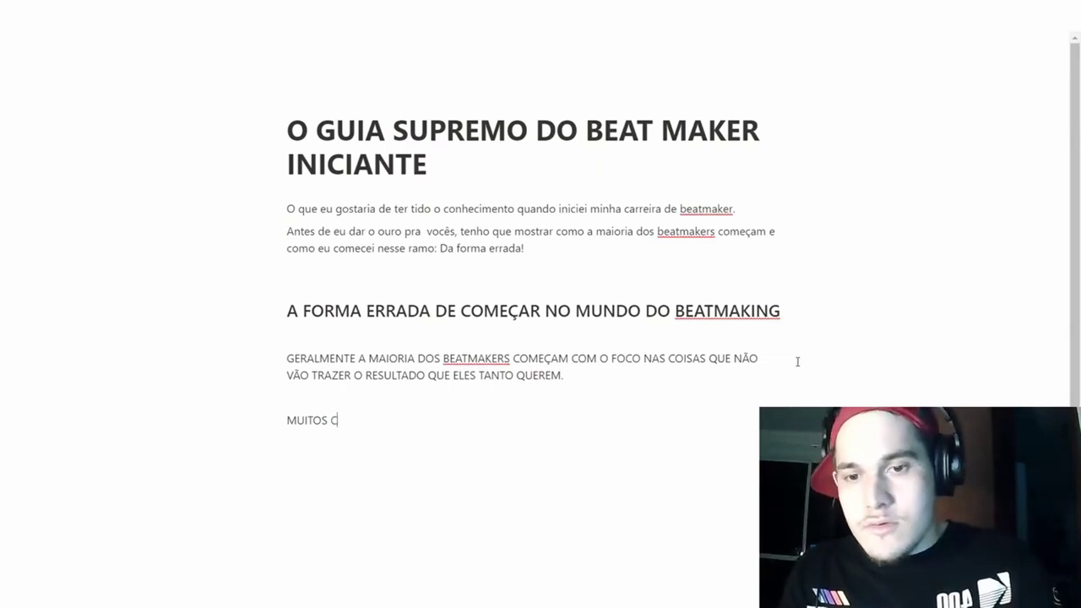
type("OMEÇAM FOCANDO NO PRODU")
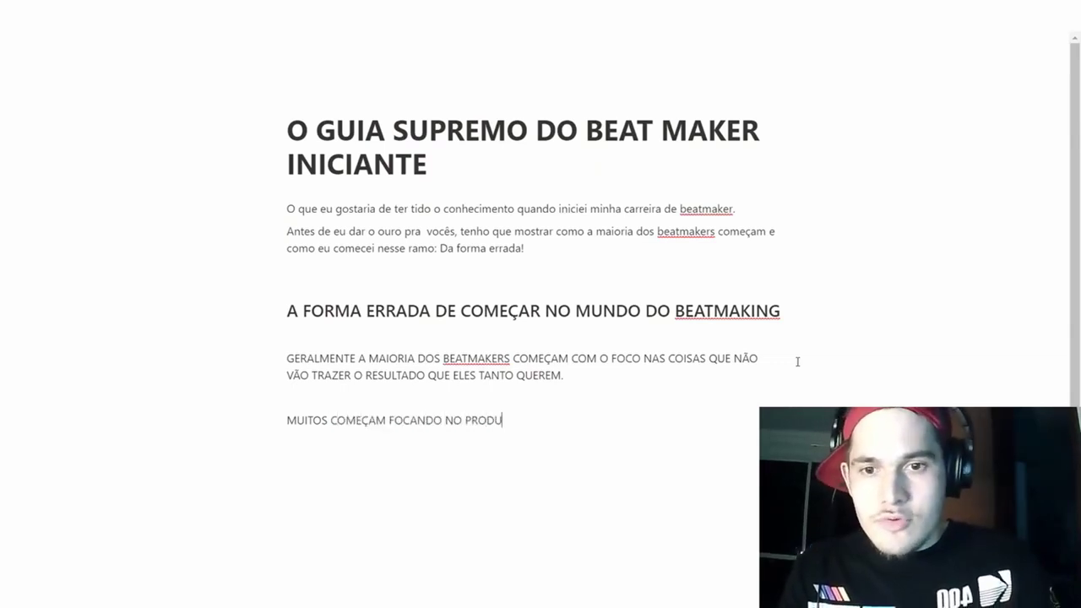
type("TO FINAL")
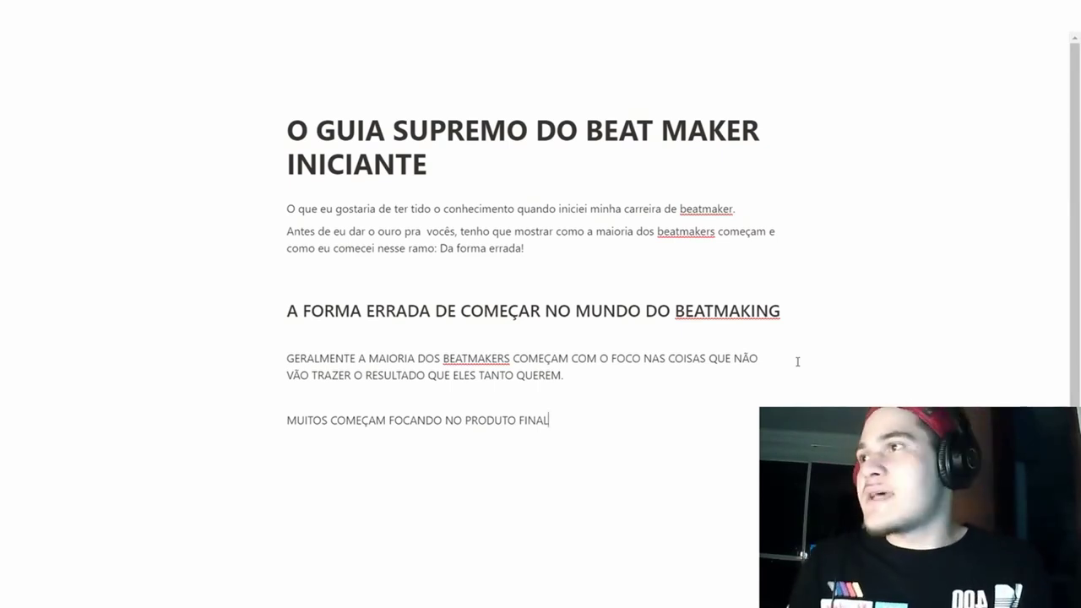
key("Return")
type("CO")
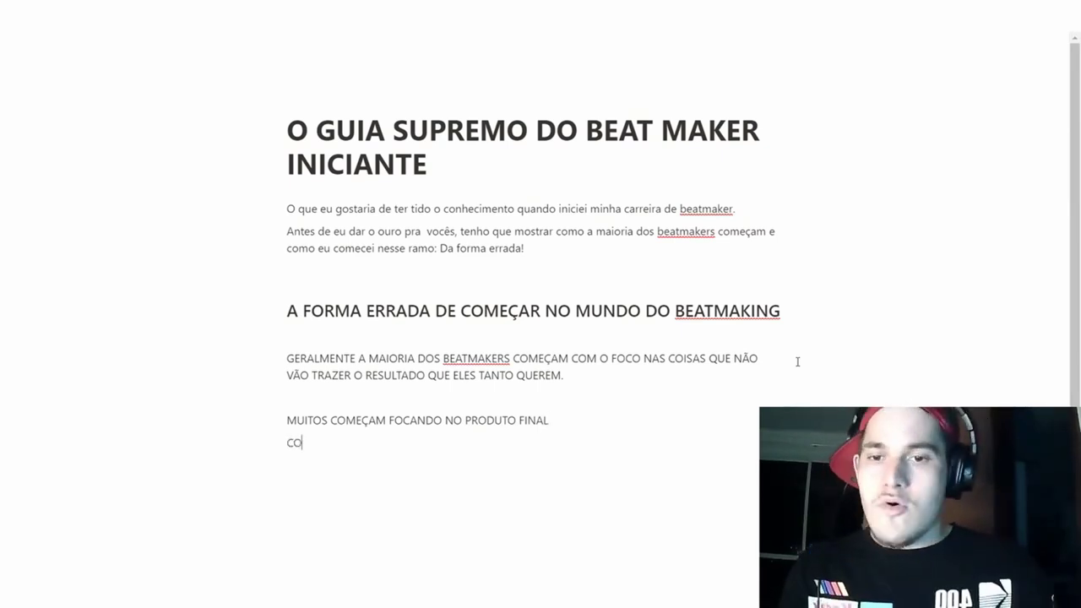
type("MEÇAM SE")
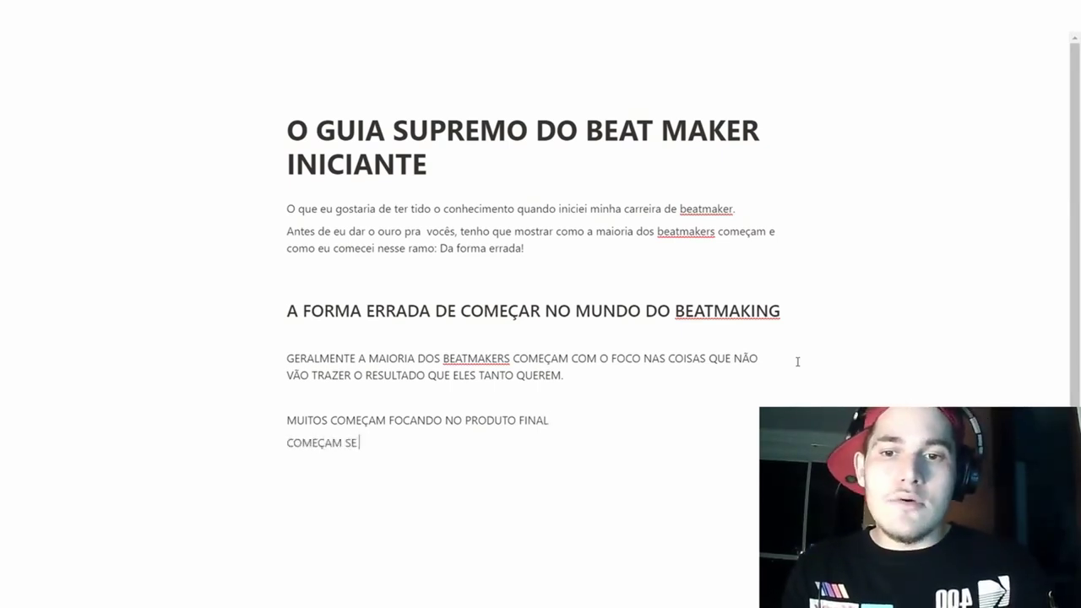
type(" COMPARANDO COM")
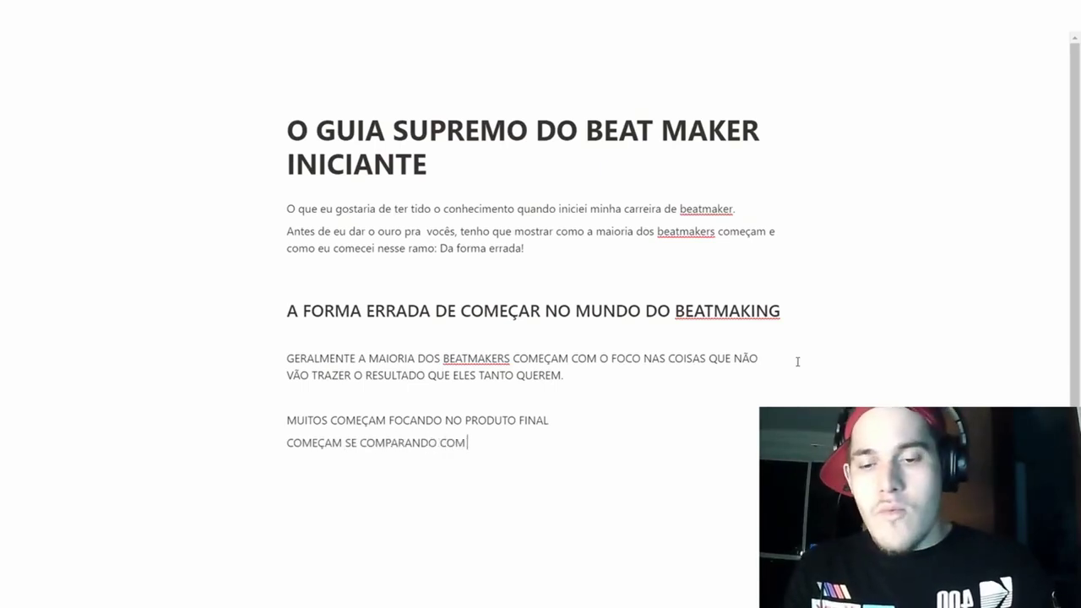
type("RS QUE JA")
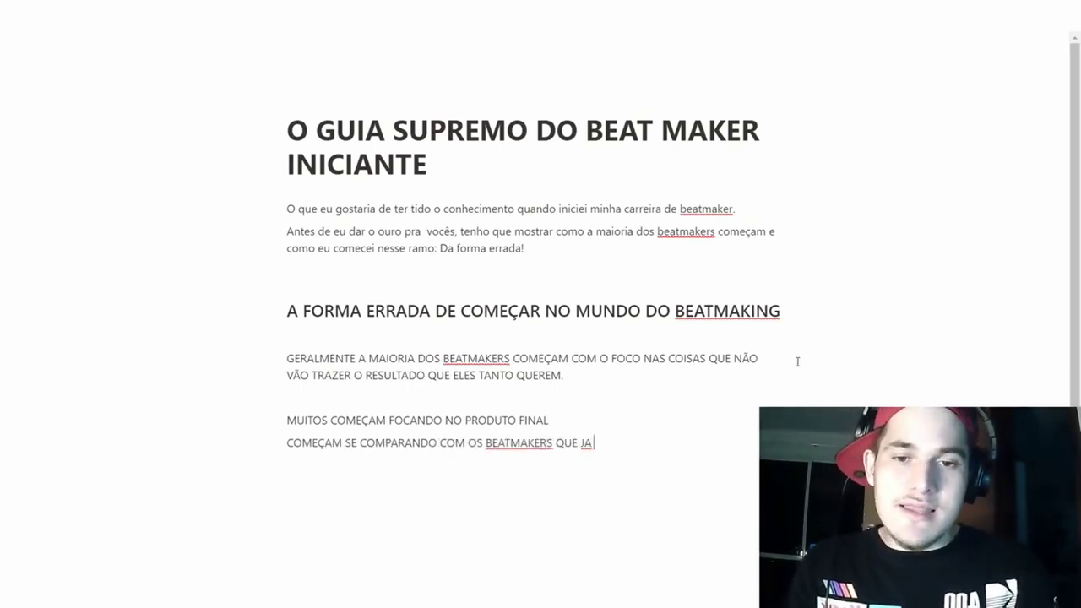
key("BackSpace")
type("Á TEM SUCESSO")
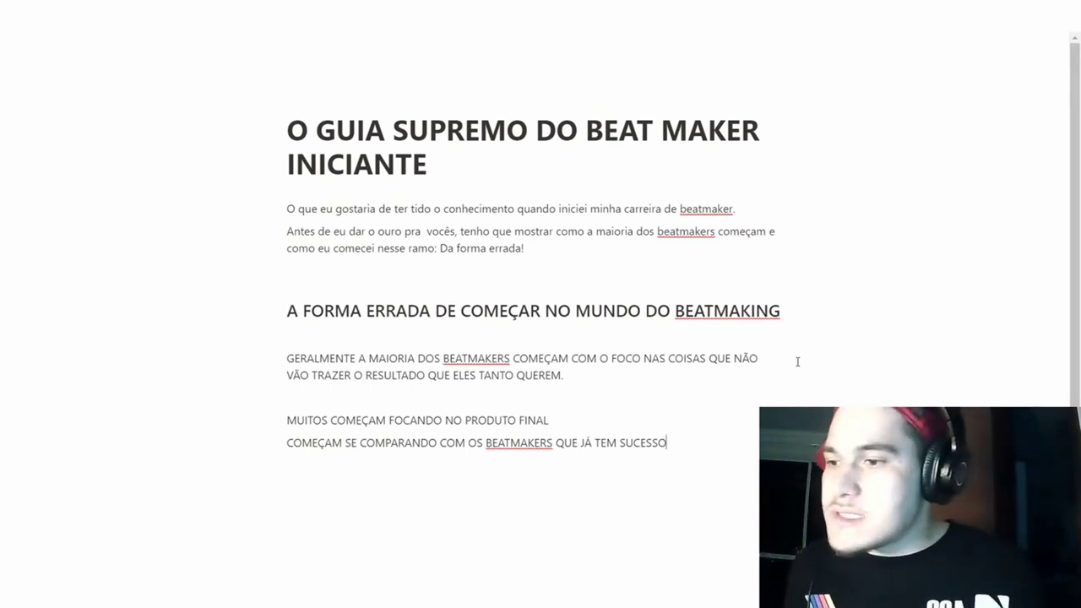
Step: Write the paragraph 'VOCÊ NÃO PRECISA APRENDER TUDO SOBRE TEORIA MUSICAL… PRA FAZER UM BEAT FODA!!'
key("Return")
key("Return")
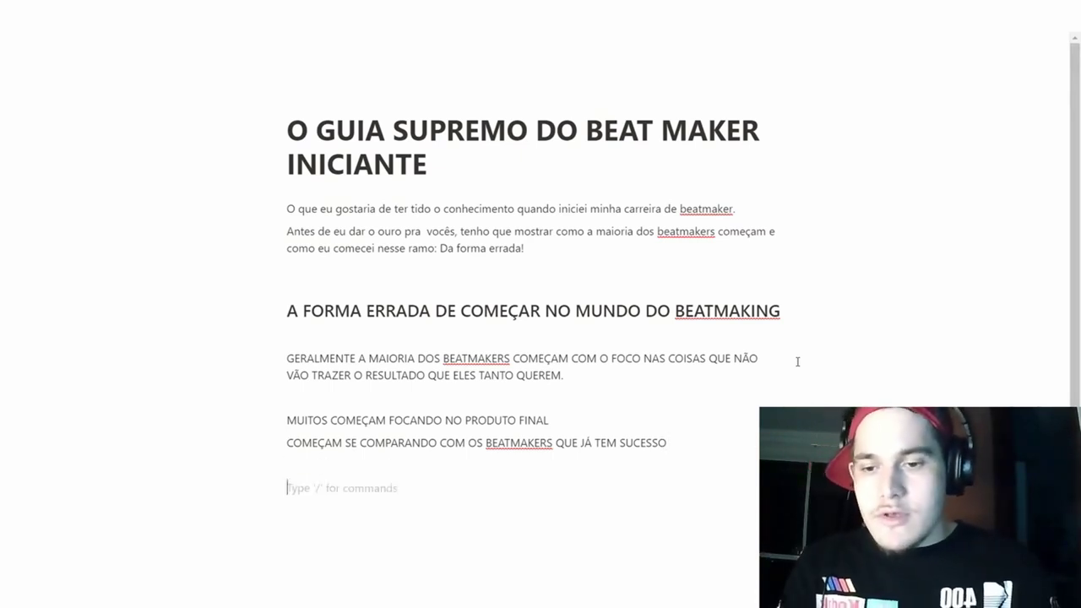
type("VOCÊ")
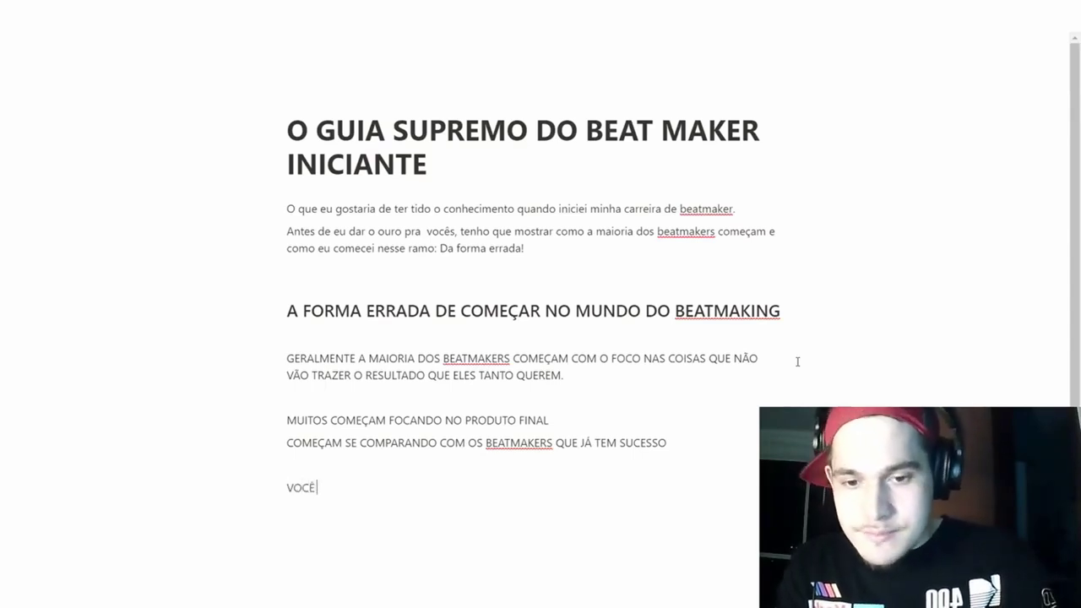
type(" NÃO PRECISA APRN")
key("BackSpace")
key("BackSpace")
type("ENDER TUDO SOBR")
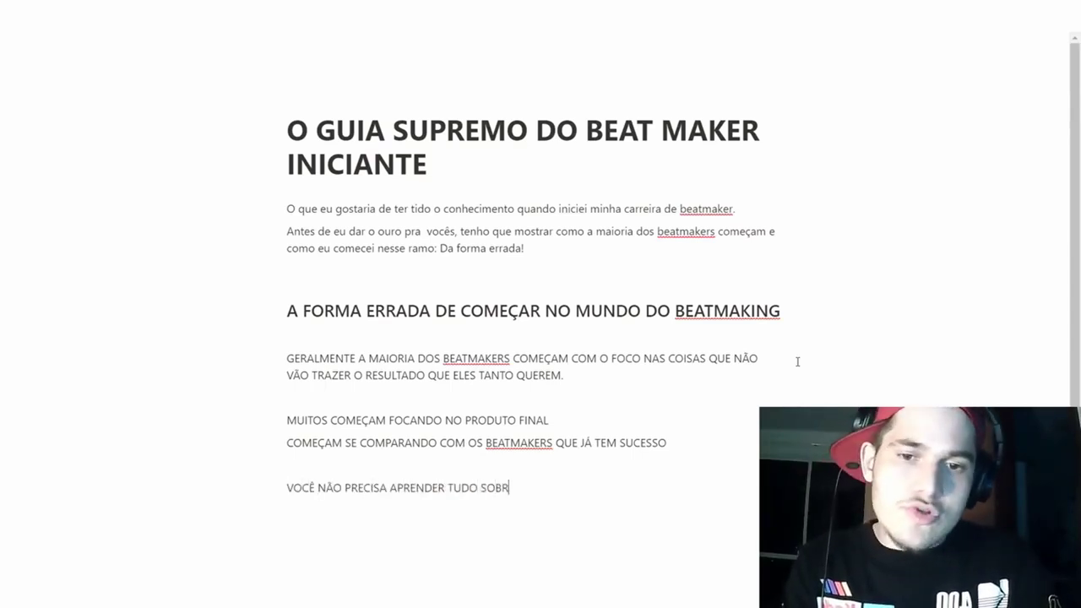
type("E TEORIA MUSICAL, NEM TER TODOS OS")
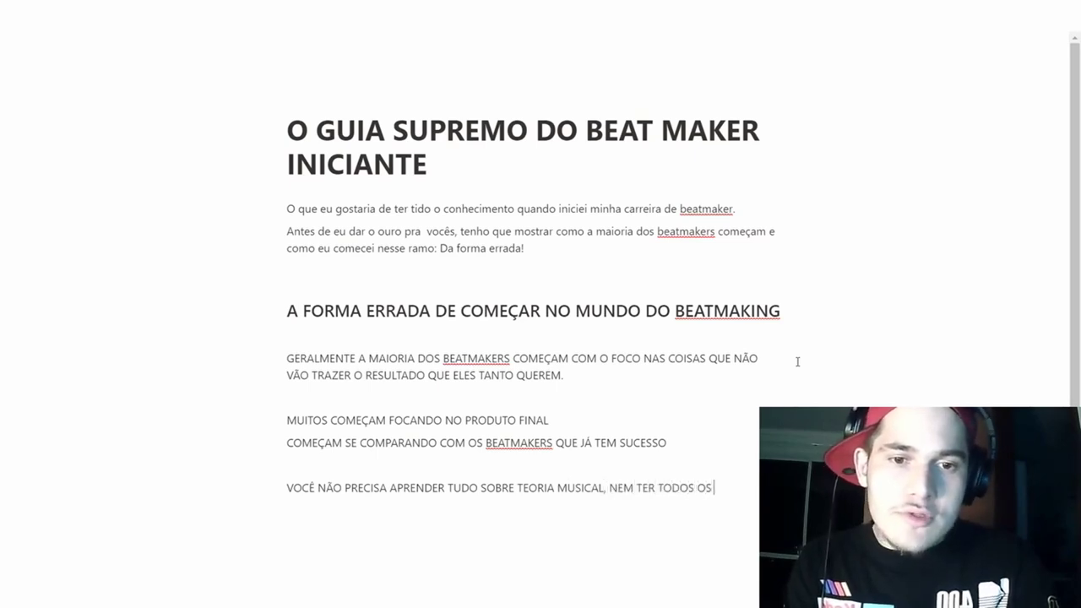
type(" EQUIPAMENTOS QUE O SEU ÍDOLO TEM")
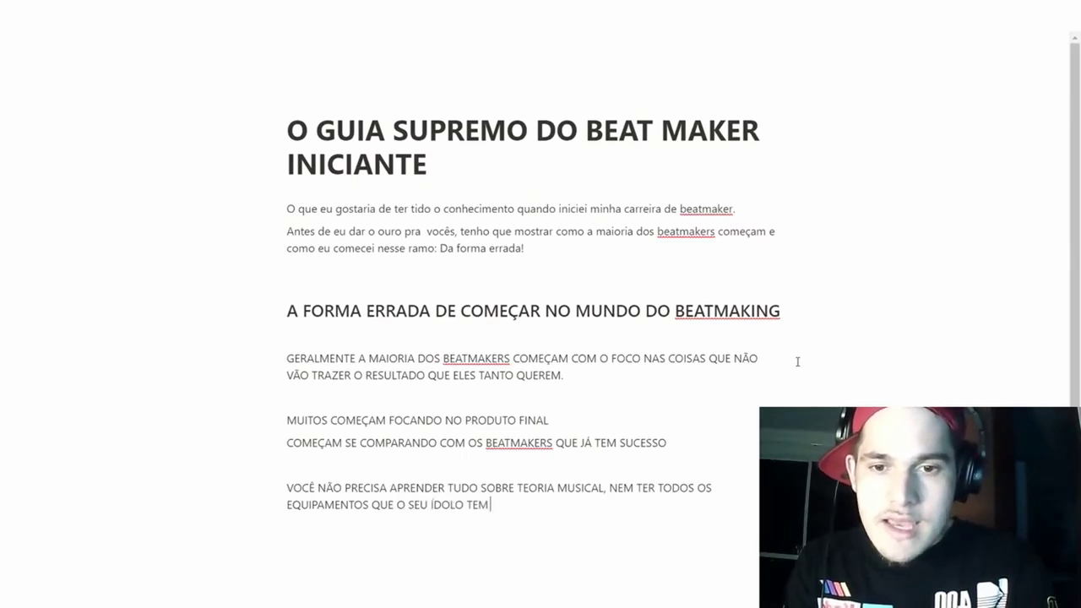
type(" PRA")
type(" FAZER UM BEA")
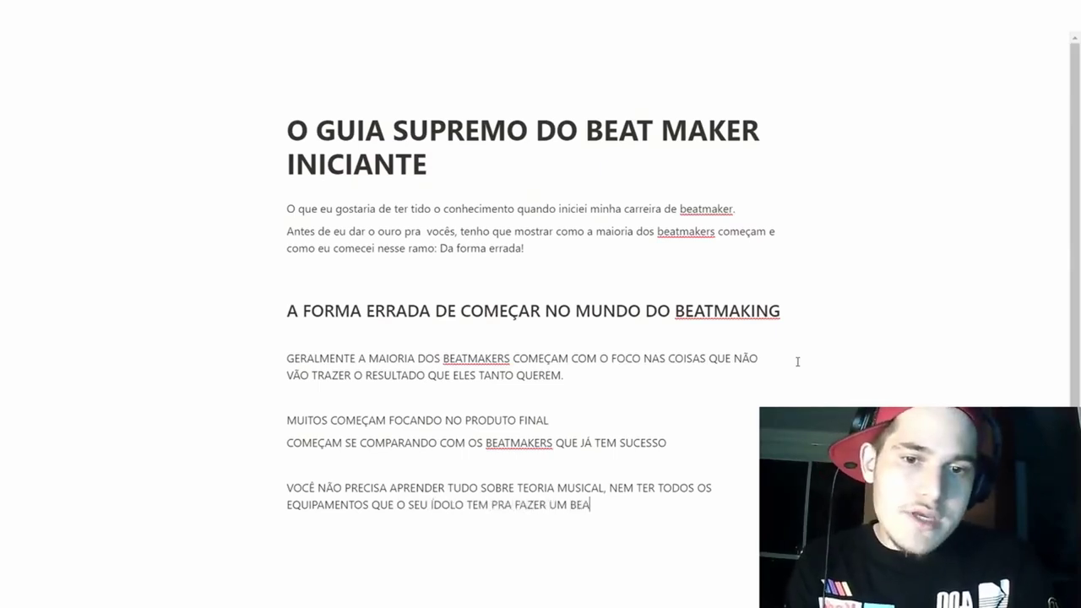
type("T FODA!!")
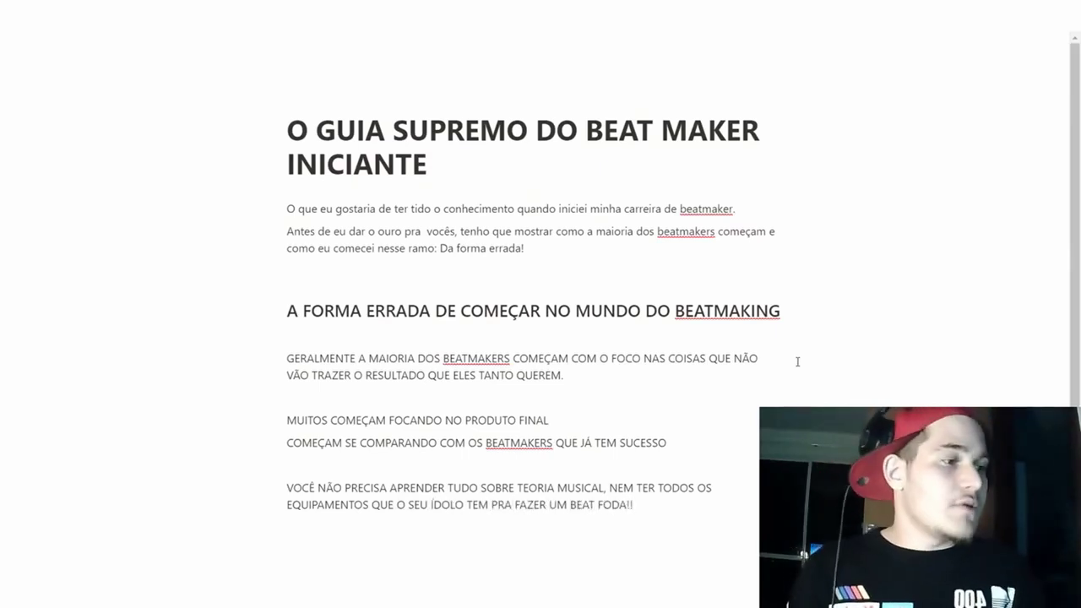